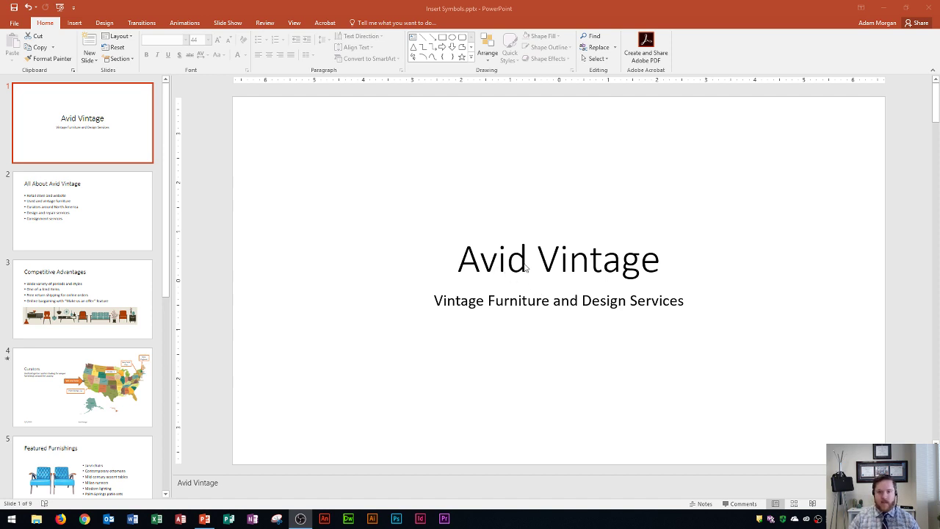
# Step: Bring PowerPoint to the front with the Avid Vintage title slide and show the Insert ribbon commands
pyautogui.click(602, 266)
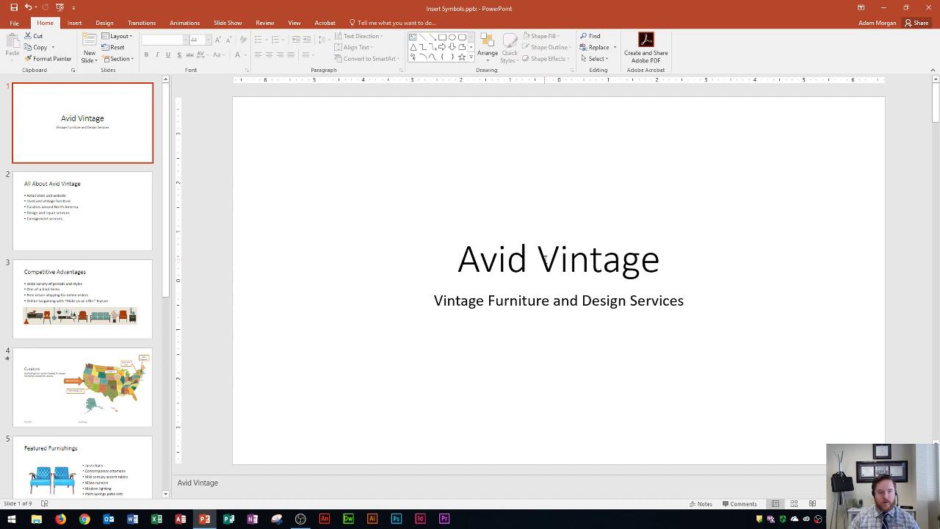
pyautogui.click(74, 24)
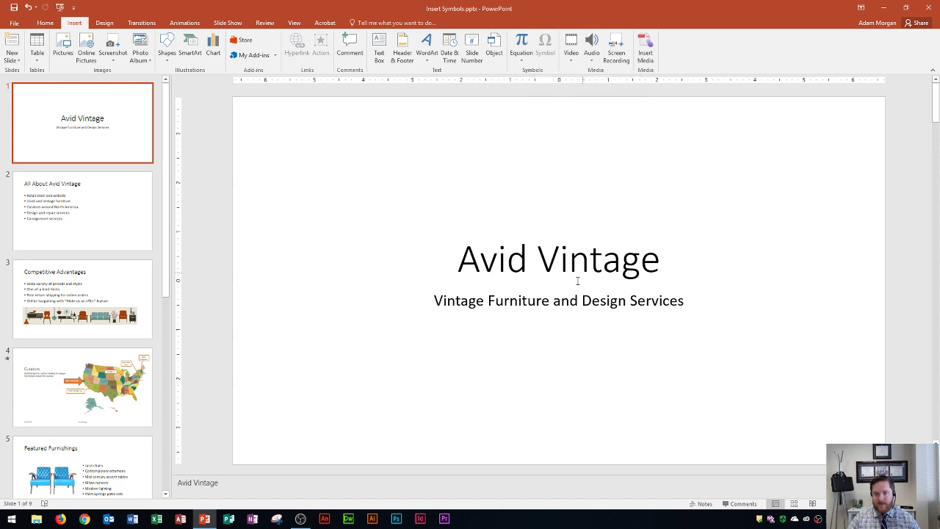
# Step: Place the cursor right after 'Avid Vintage' in the title, removing a typed 'tm', and start opening Symbol
pyautogui.click(659, 259)
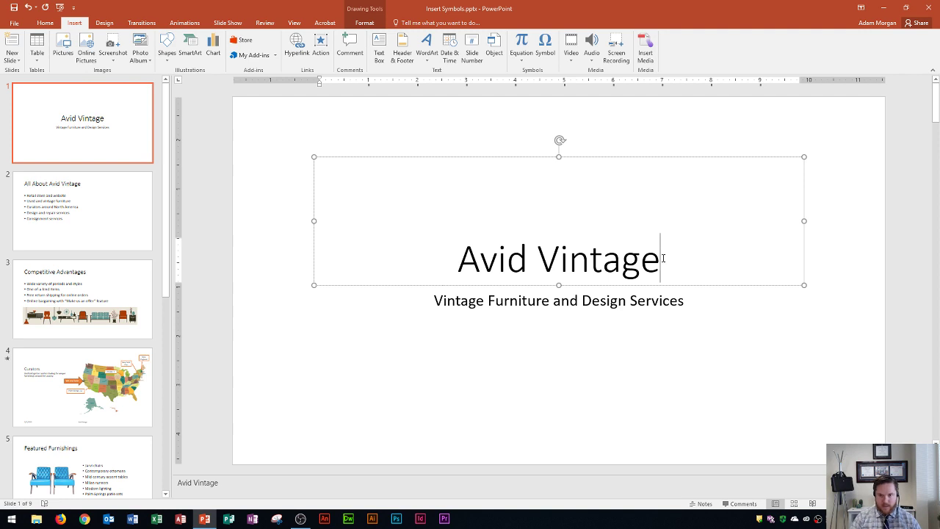
pyautogui.write('tm')
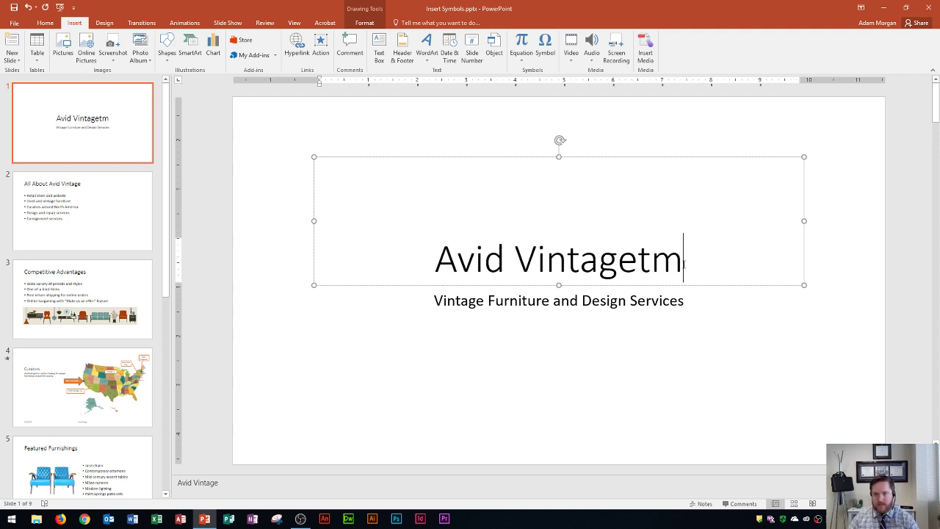
pyautogui.press('BackSpace')
pyautogui.press('BackSpace')
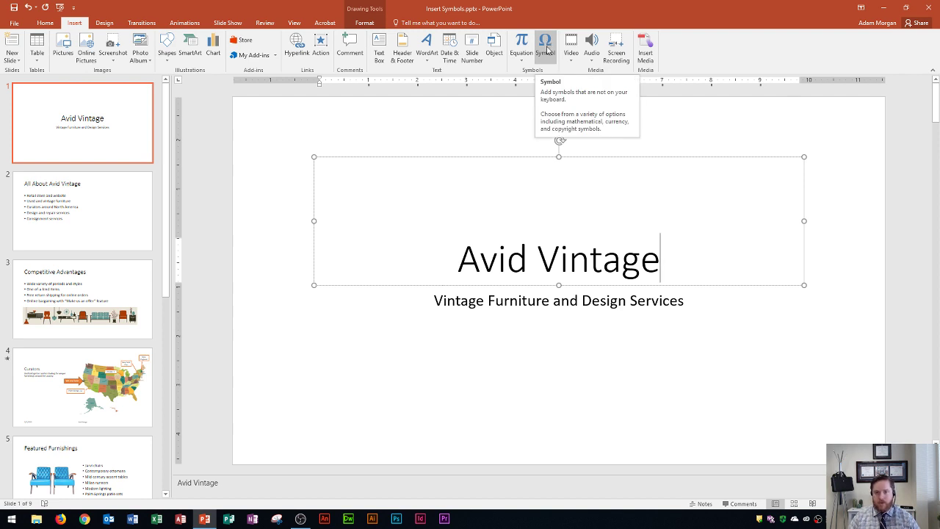
pyautogui.click(546, 45)
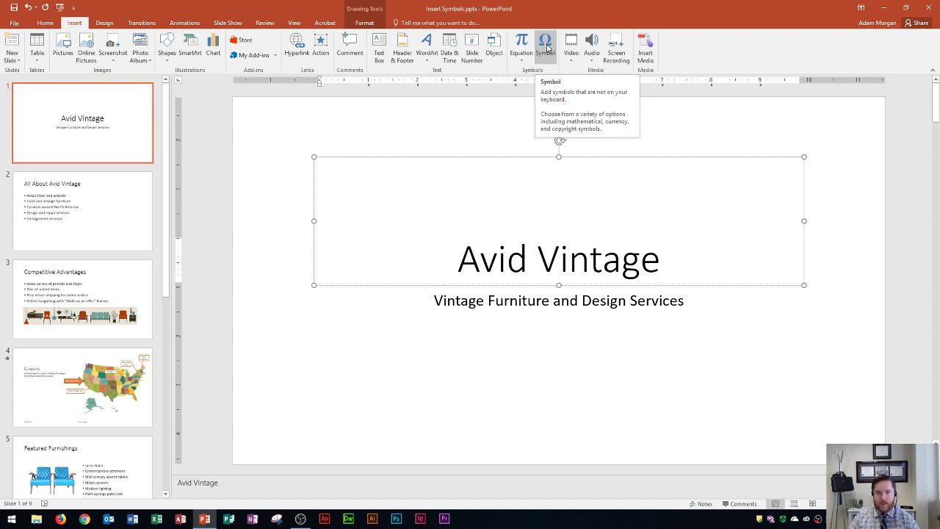
# Step: Open the Symbol dialog, move it toward the screen centre, and leave the font unchanged
pyautogui.click(546, 48)
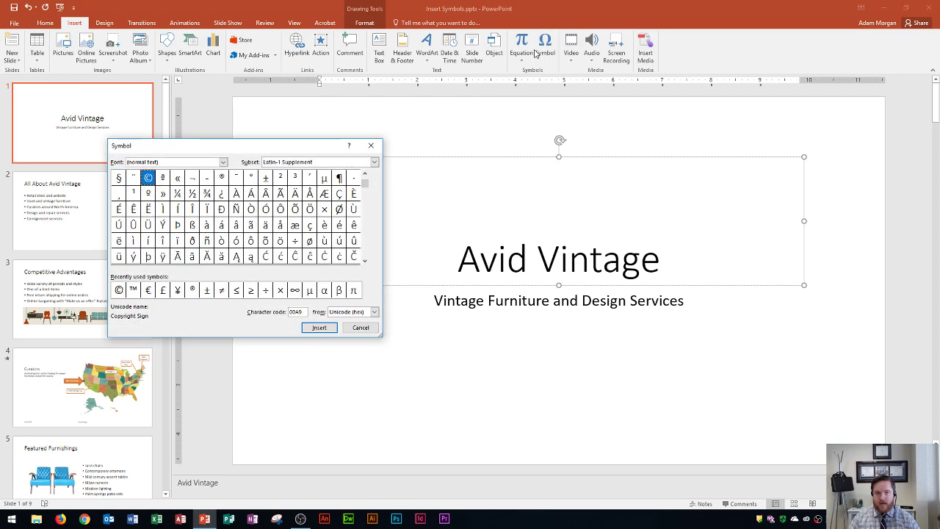
pyautogui.moveTo(257, 152); pyautogui.dragTo(516, 118)
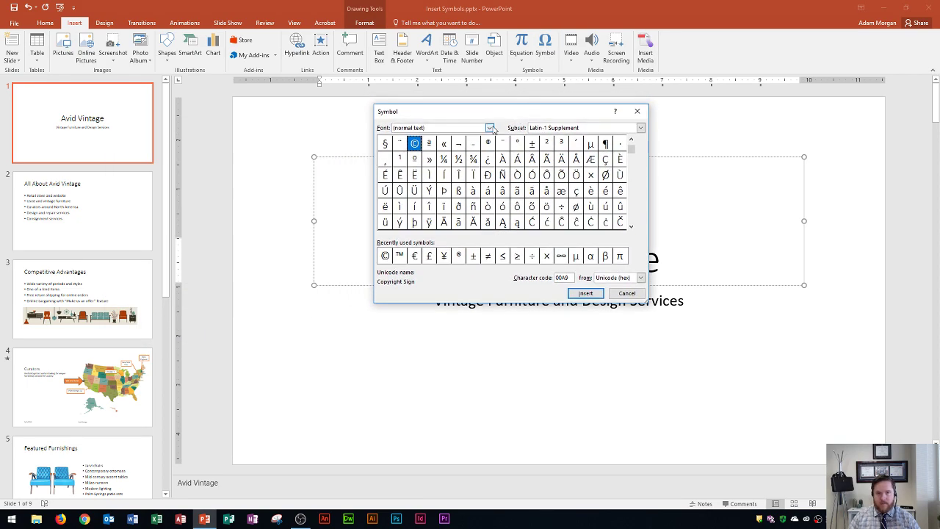
pyautogui.click(489, 128)
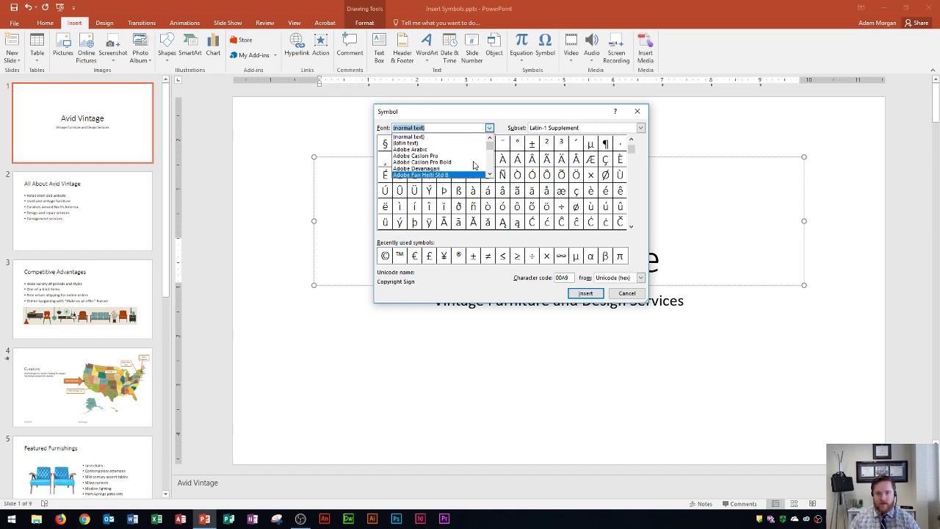
pyautogui.click(486, 119)
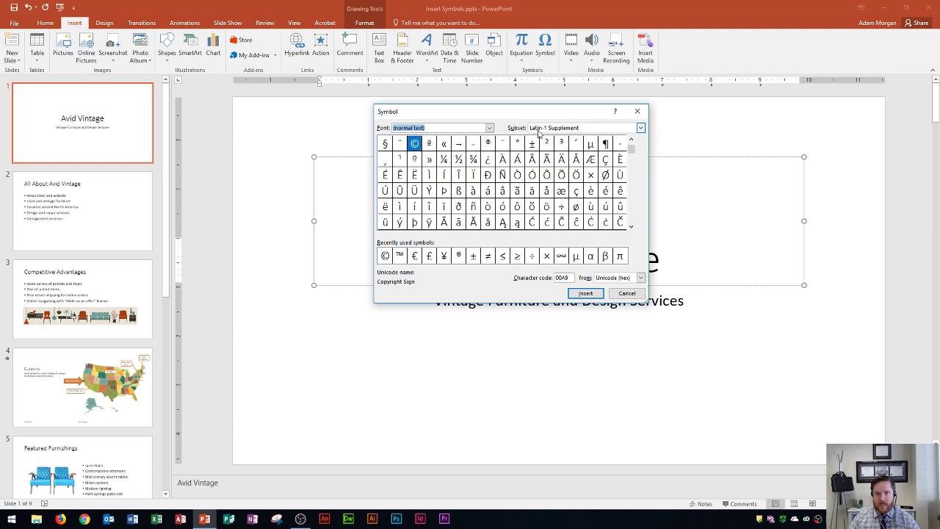
# Step: Browse the Greek Extended and Currency Symbols subsets, then switch the subset to Basic Latin
pyautogui.click(640, 130)
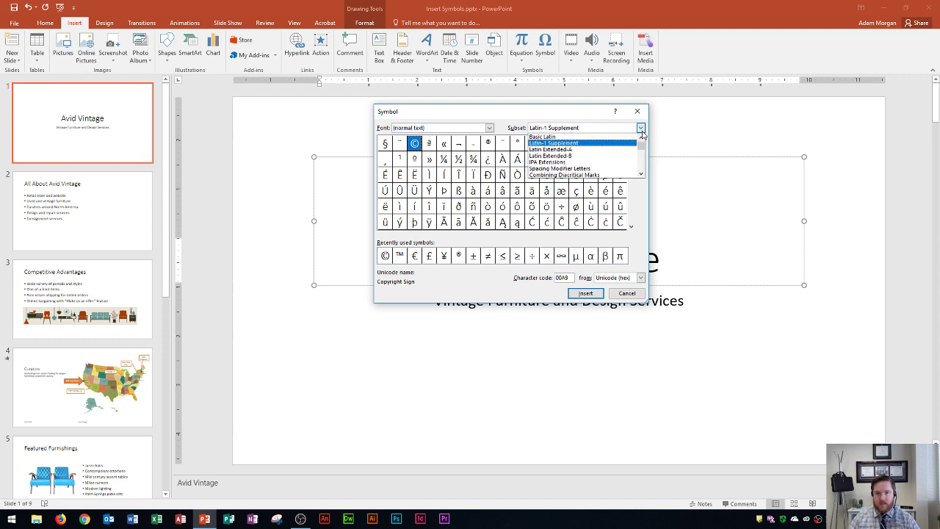
pyautogui.click(641, 174)
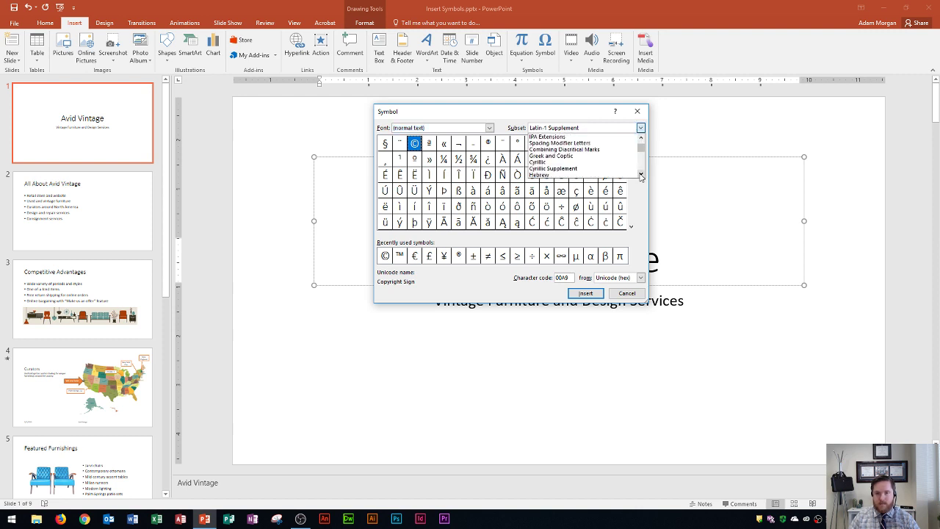
pyautogui.click(641, 175)
pyautogui.click(640, 175)
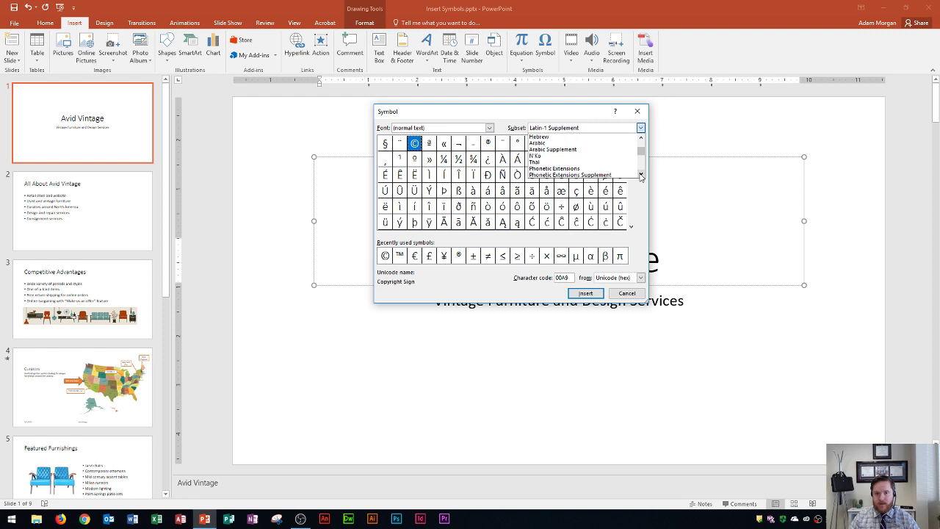
pyautogui.scroll(-1, 588, 157)
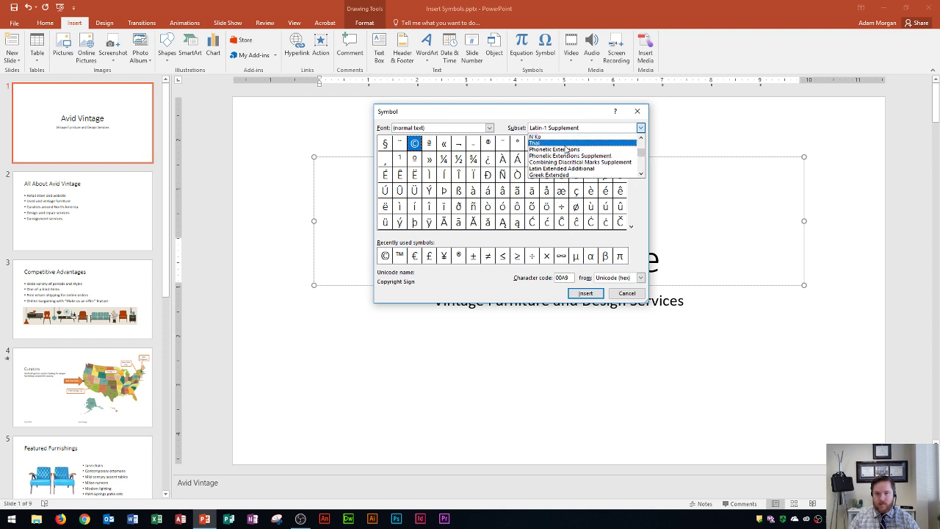
pyautogui.scroll(-1, 569, 156)
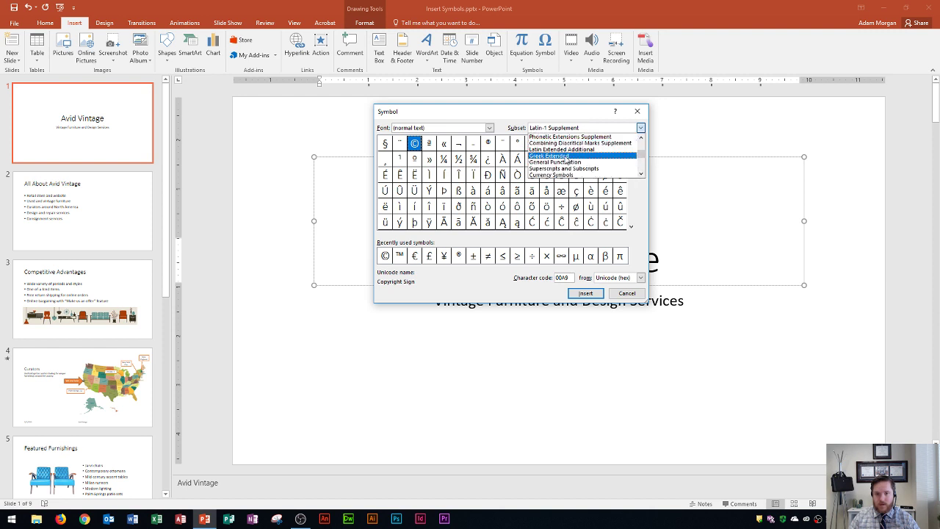
pyautogui.click(563, 157)
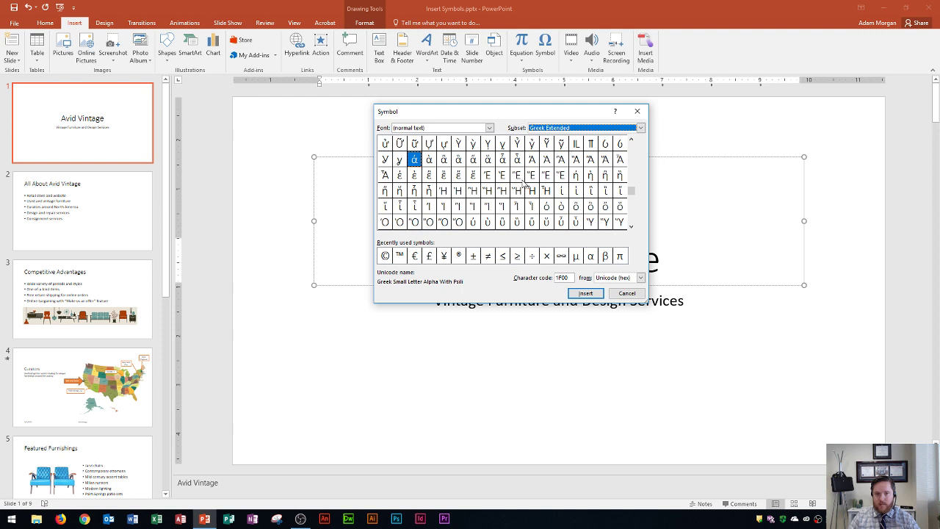
pyautogui.click(621, 129)
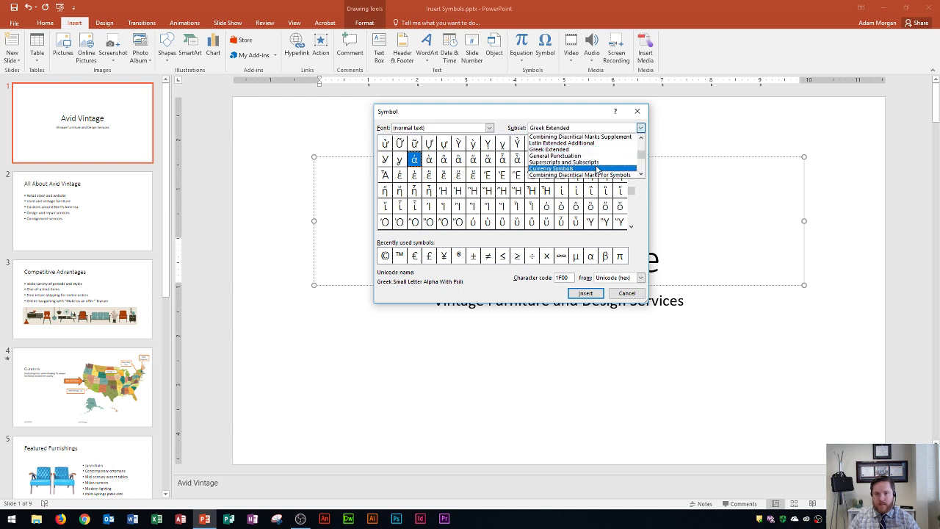
pyautogui.click(584, 169)
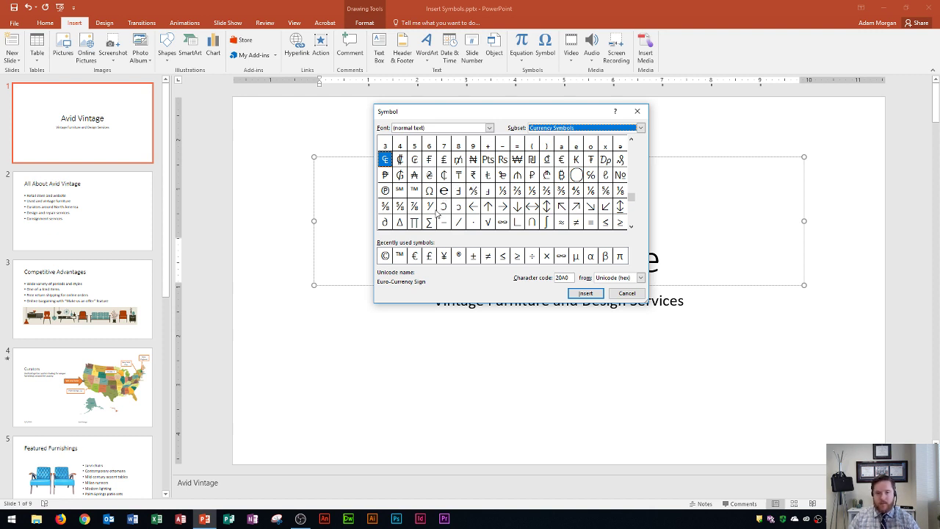
pyautogui.click(641, 130)
pyautogui.scroll(10, 614, 152)
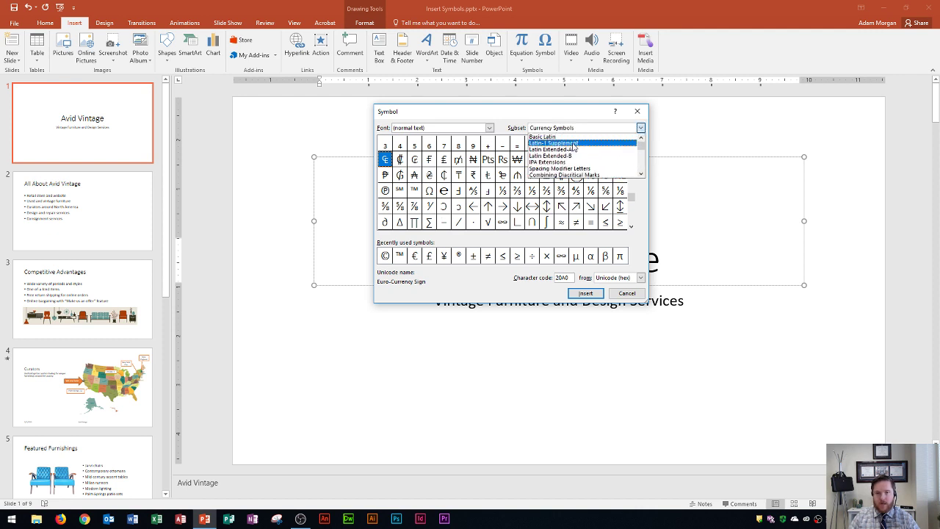
pyautogui.click(570, 138)
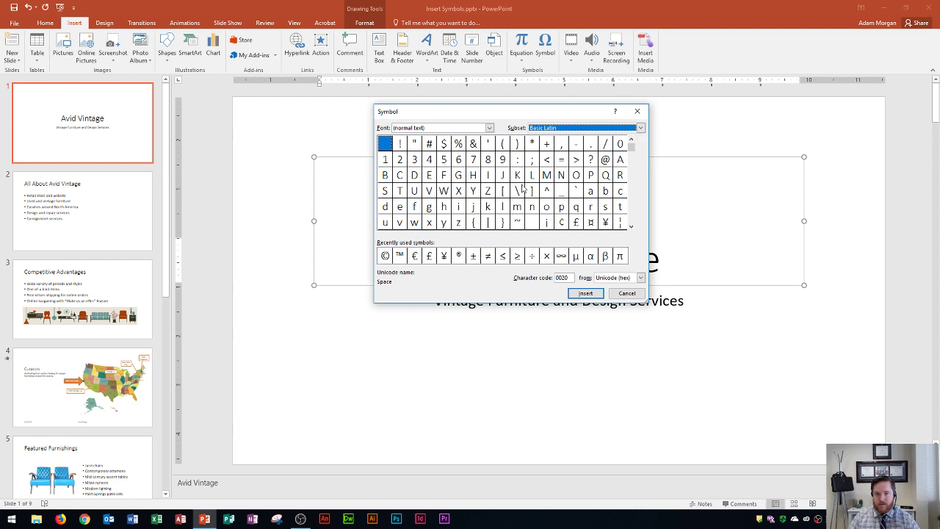
# Step: Insert the ™ trademark sign from recently used symbols after 'Avid Vintage' and close the Symbol dialog
pyautogui.click(631, 226)
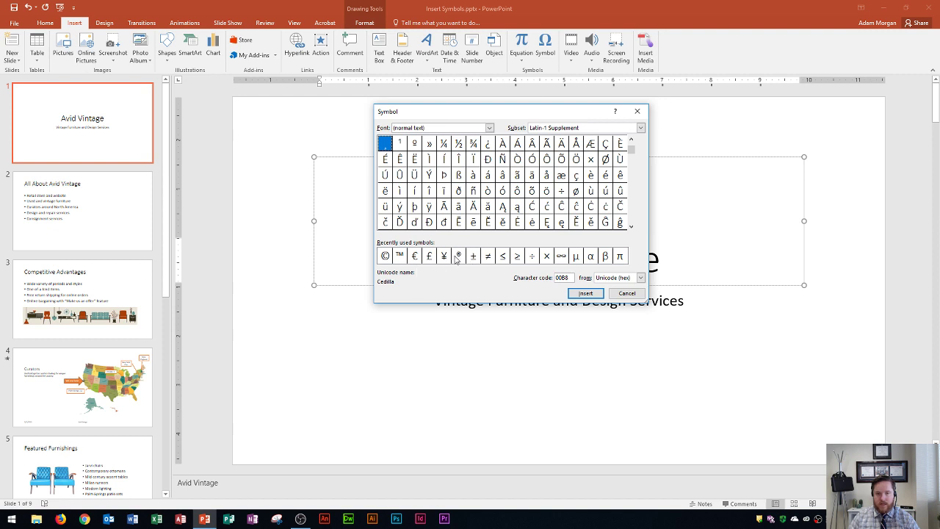
pyautogui.click(400, 256)
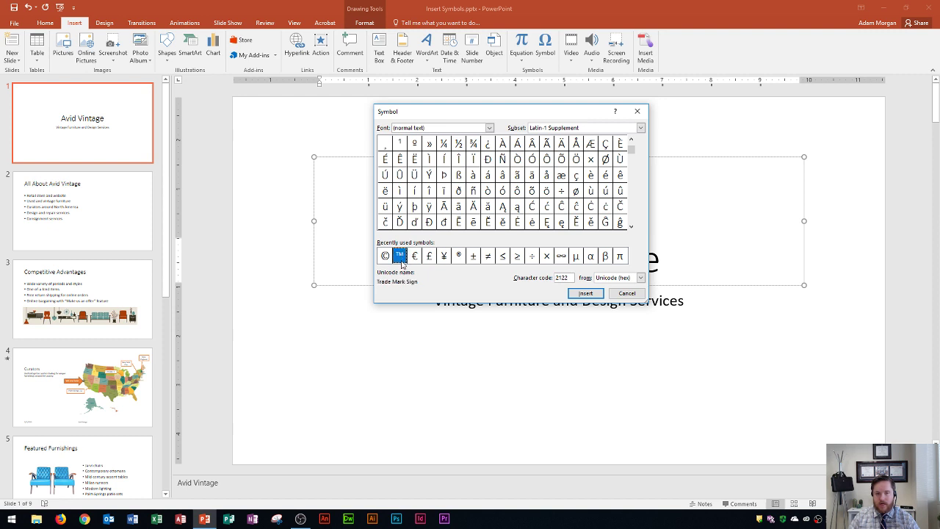
pyautogui.click(459, 258)
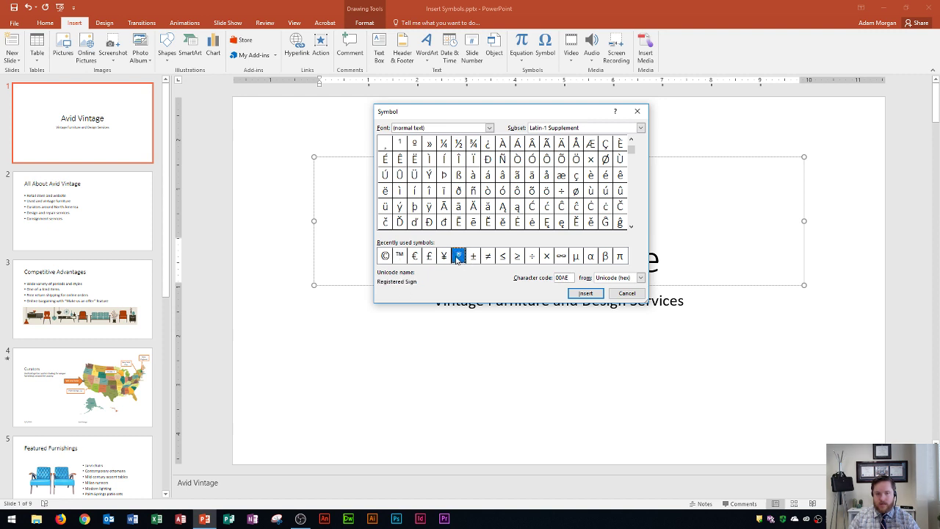
pyautogui.click(401, 258)
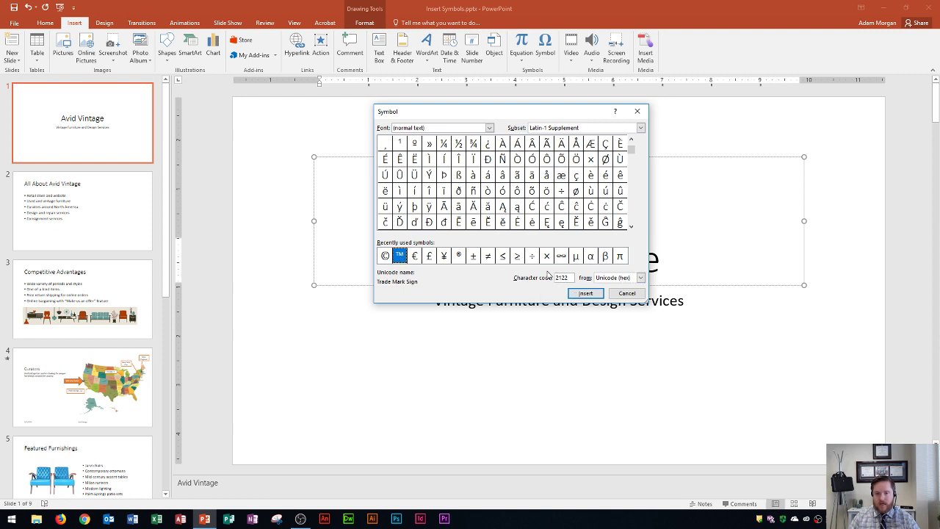
pyautogui.click(585, 294)
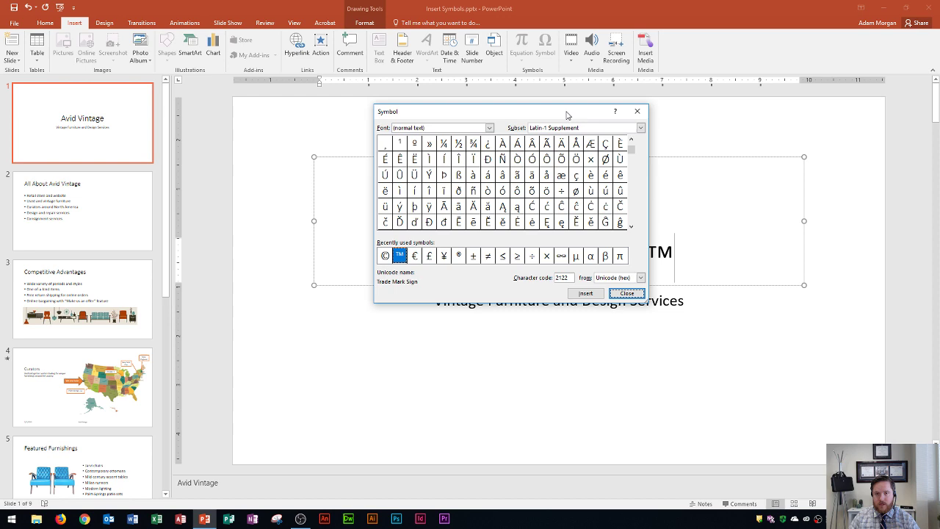
pyautogui.moveTo(566, 114); pyautogui.dragTo(416, 119)
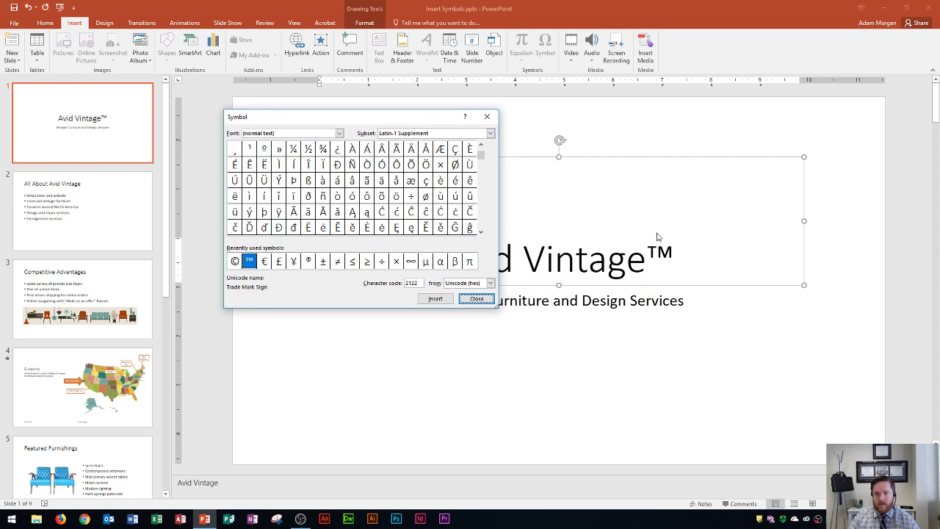
pyautogui.click(477, 299)
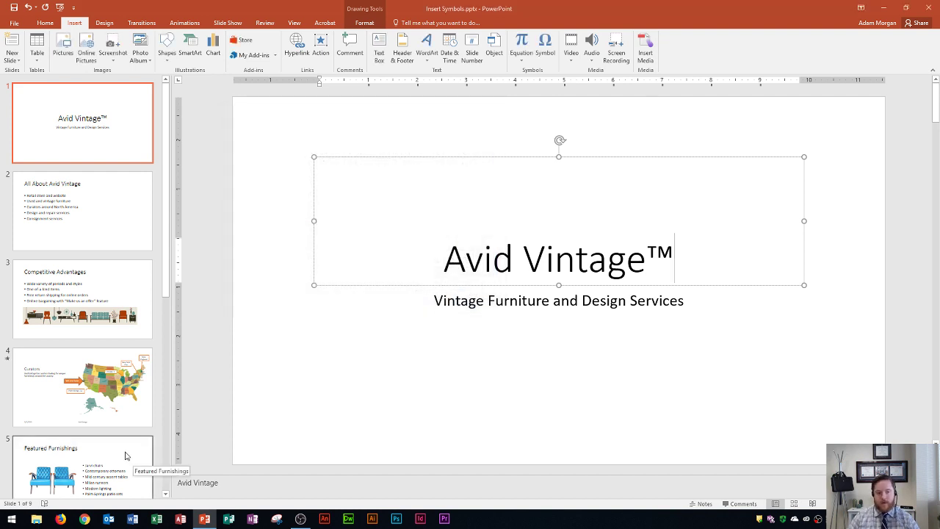
# Step: On slide 5, Featured Furnishings, place the cursor right after 'Jarvi' in the first bullet
pyautogui.click(116, 458)
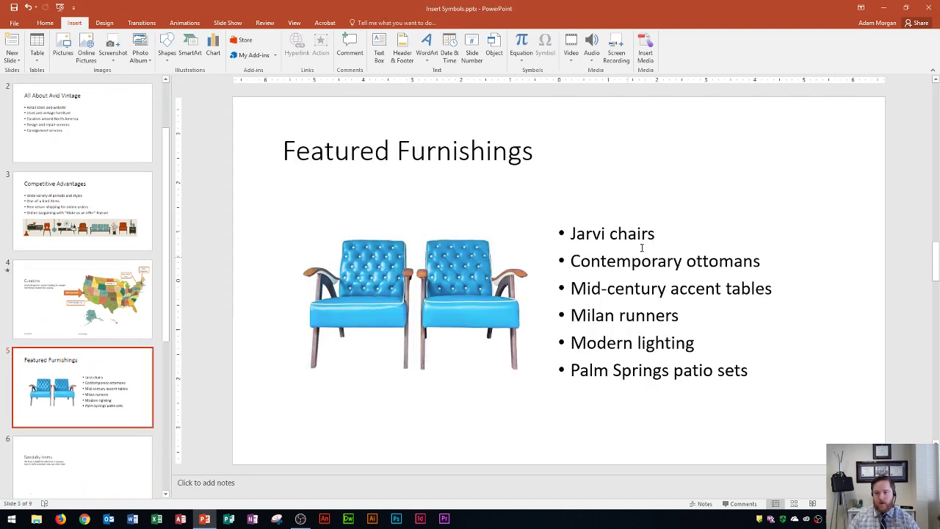
pyautogui.click(641, 248)
pyautogui.click(604, 233)
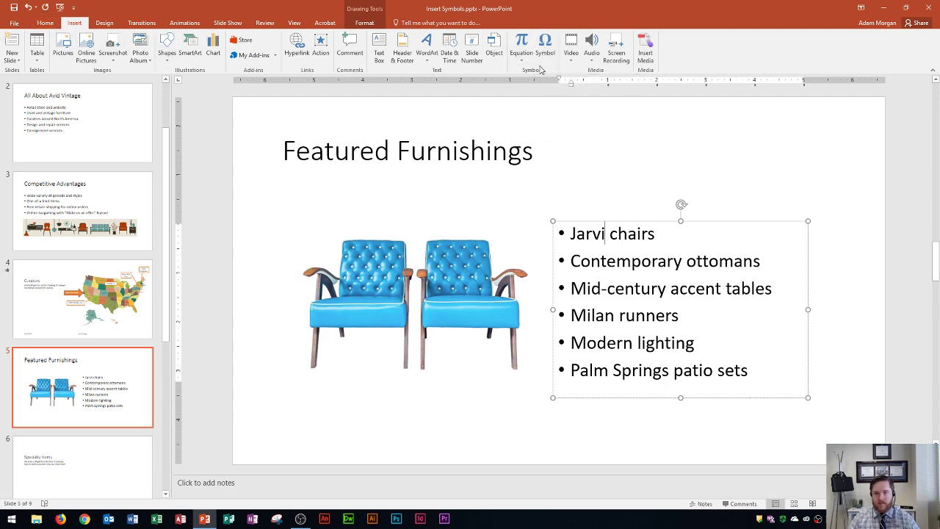
# Step: Insert the © copyright sign from recently used symbols after 'Jarvi', close the dialog, and select the sign
pyautogui.click(545, 46)
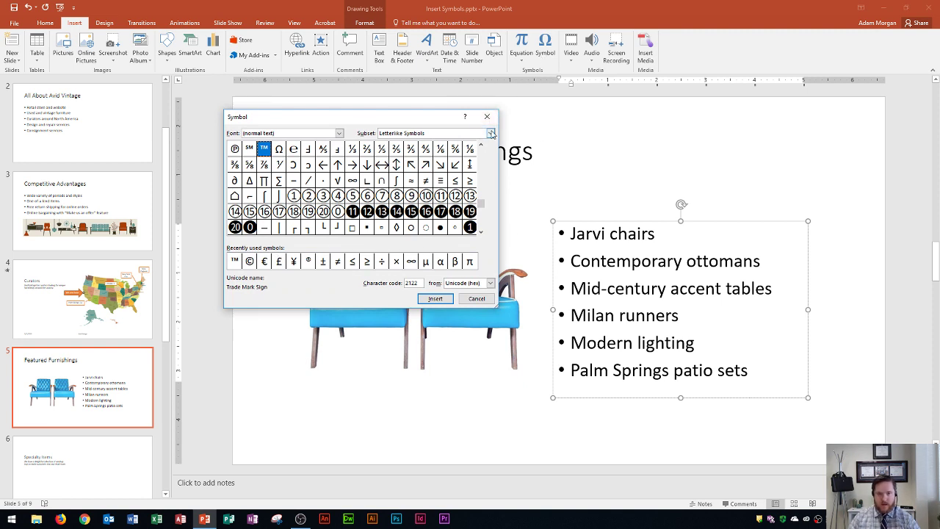
pyautogui.click(490, 133)
pyautogui.scroll(2, 433, 172)
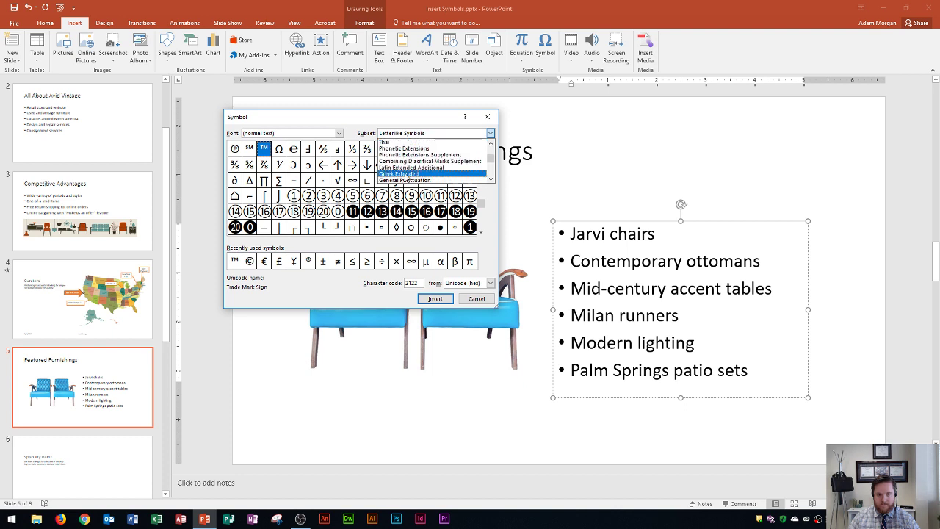
pyautogui.scroll(-2, 424, 168)
pyautogui.scroll(-2, 425, 167)
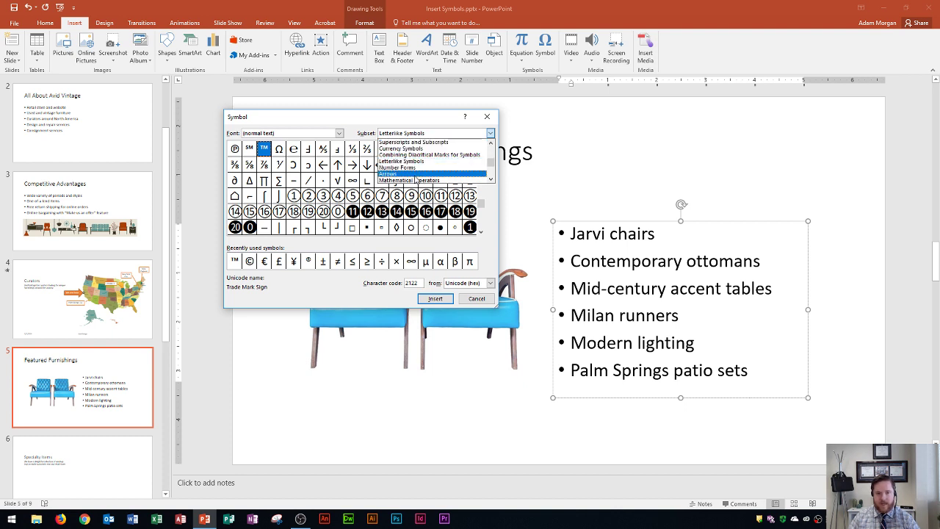
pyautogui.click(439, 175)
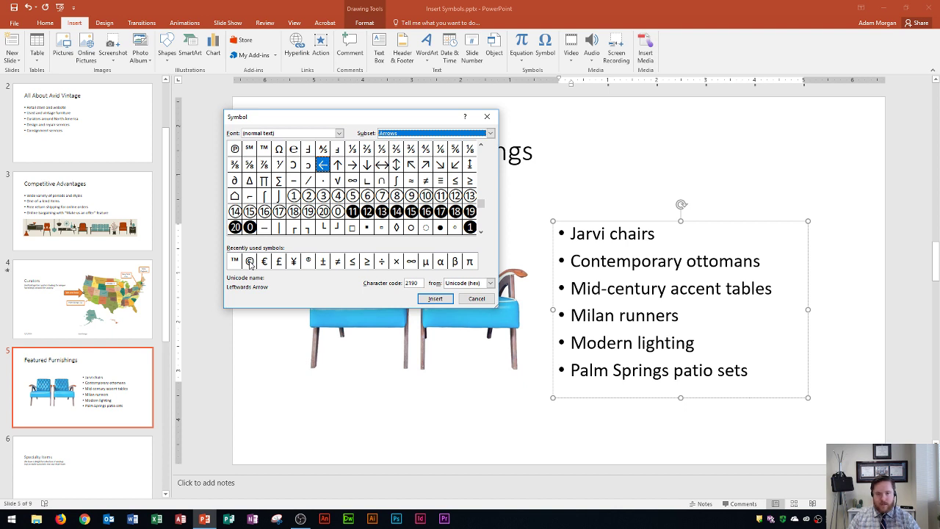
pyautogui.click(249, 262)
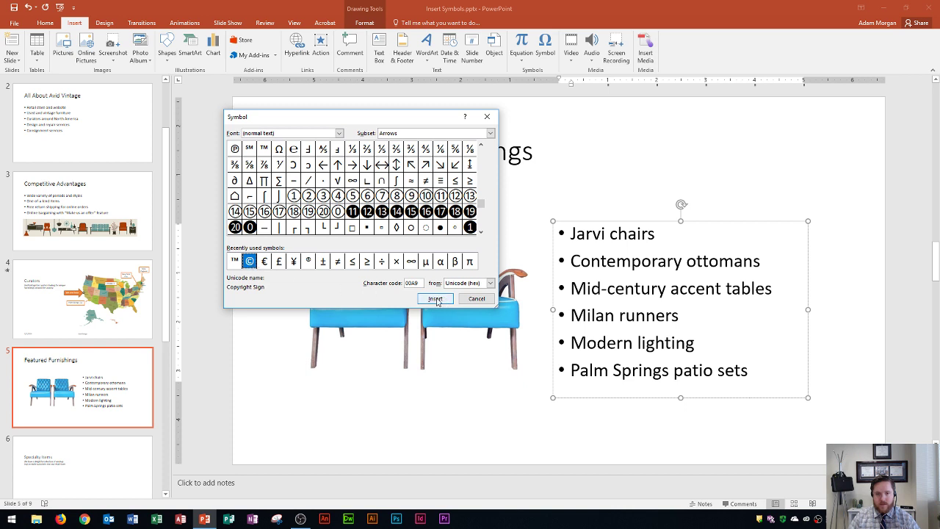
pyautogui.click(435, 298)
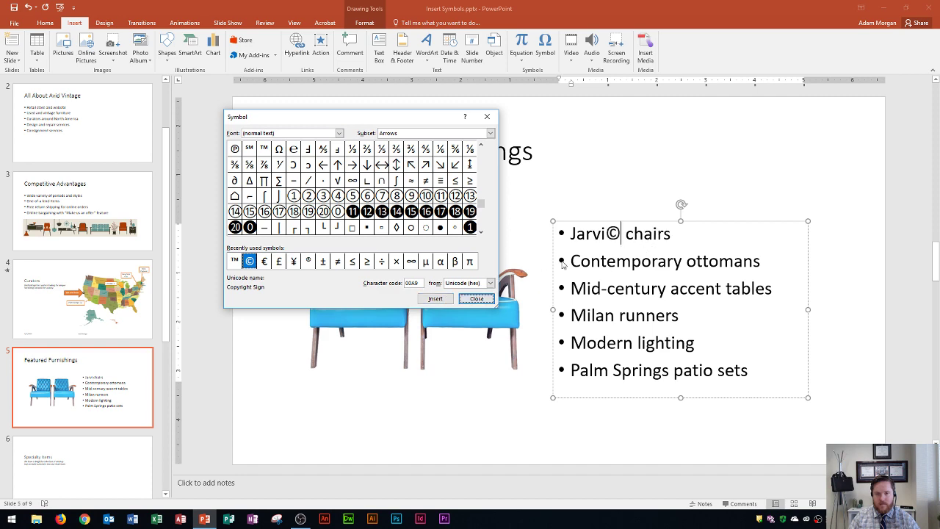
pyautogui.click(477, 298)
pyautogui.moveTo(621, 234); pyautogui.dragTo(606, 234)
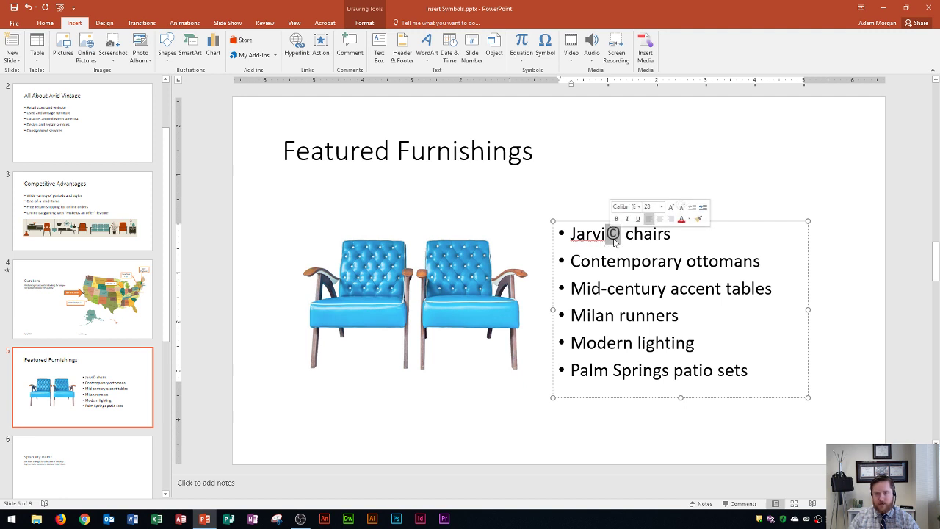
# Step: Shrink the selected © sign from 28 to 18 pt using Decrease Font Size on the Home tab
pyautogui.click(53, 23)
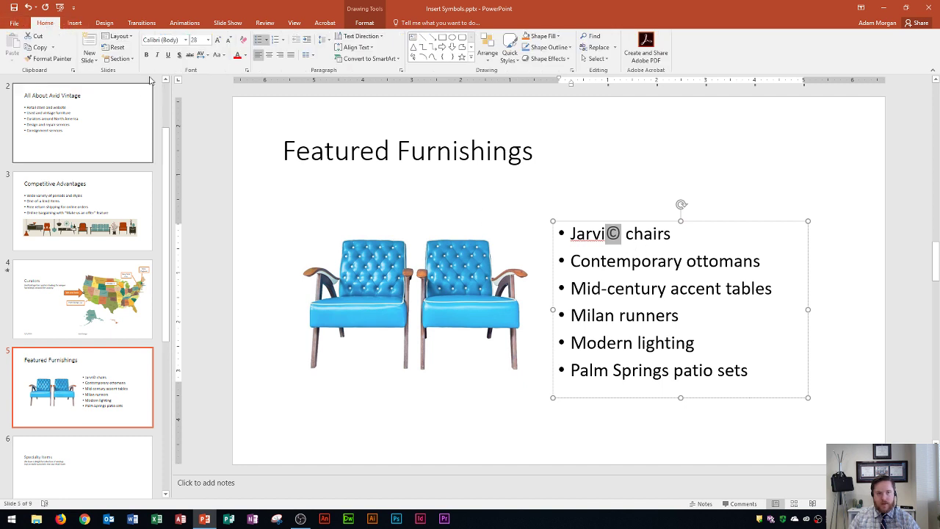
pyautogui.click(230, 40)
pyautogui.click(230, 41)
pyautogui.click(229, 40)
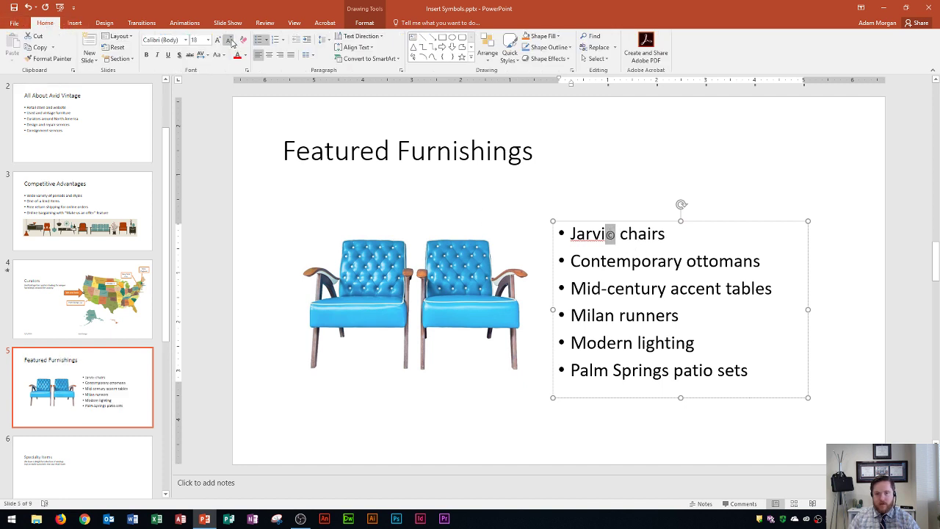